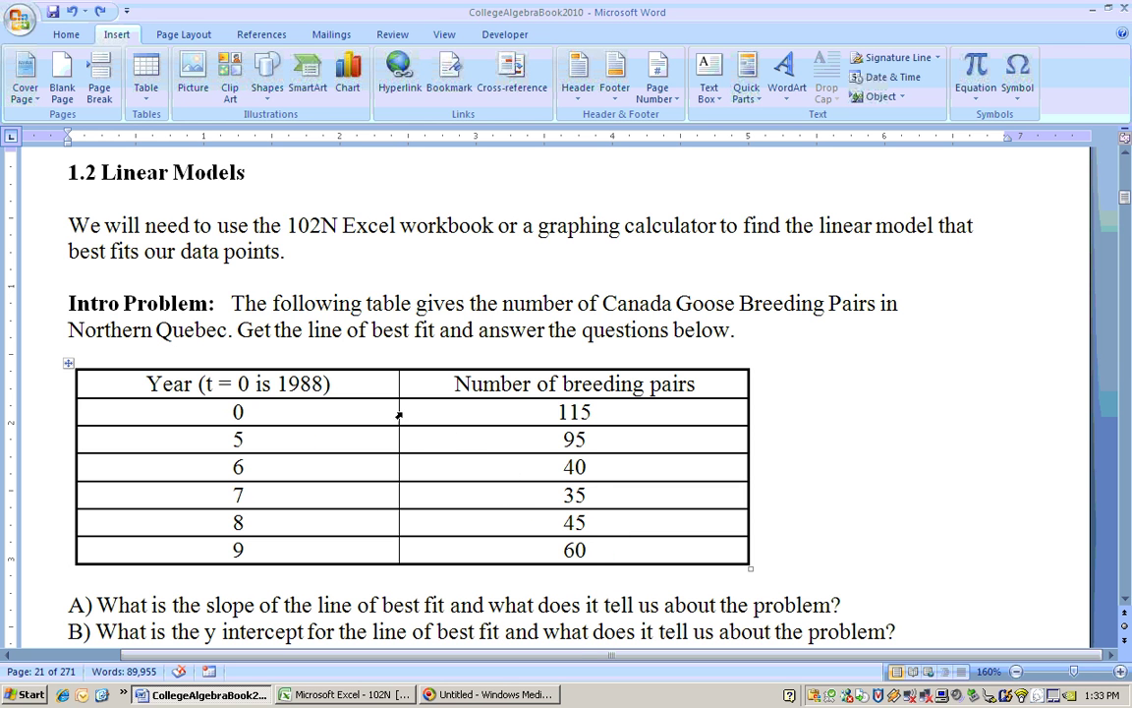
Step: Switch to the 102N Excel workbook to see the best-fit line y = -8.1639x + 112.62
{"action": "left_click", "coordinate": [344, 695]}
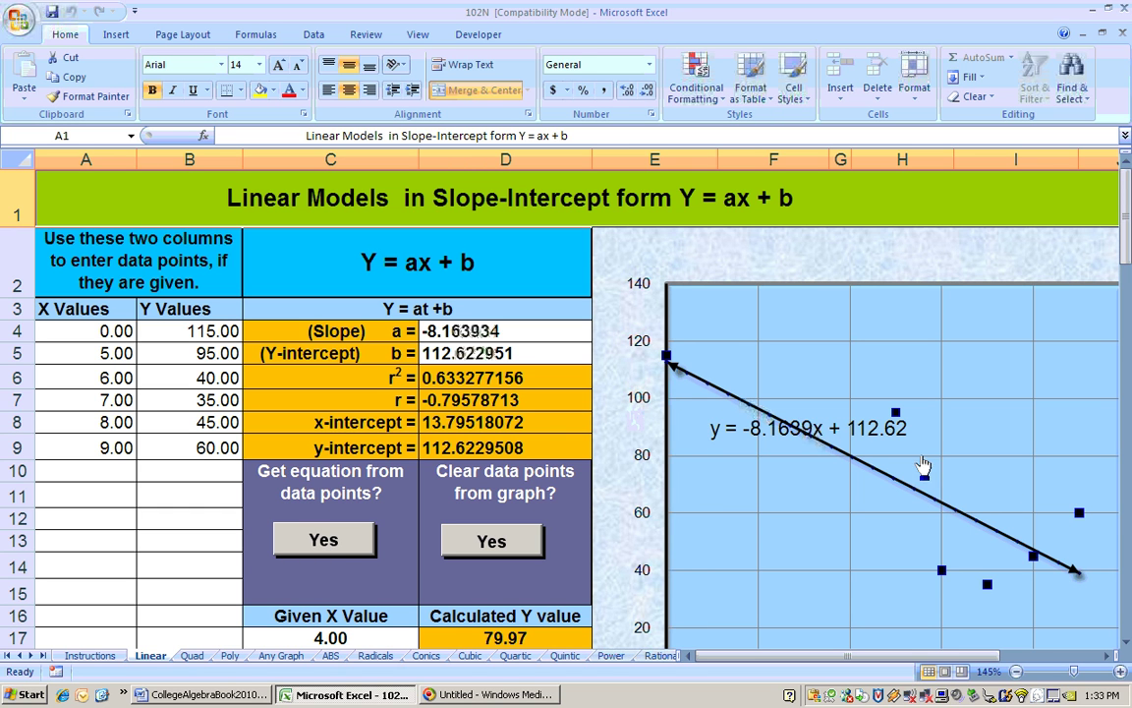
{"action": "mouse_move", "coordinate": [914, 508]}
{"action": "left_mouse_down"}
{"action": "mouse_move", "coordinate": [695, 383]}
{"action": "mouse_move", "coordinate": [1027, 548]}
{"action": "mouse_move", "coordinate": [587, 397]}
{"action": "mouse_move", "coordinate": [629, 313]}
{"action": "mouse_move", "coordinate": [750, 430]}
{"action": "mouse_move", "coordinate": [1024, 554]}
{"action": "mouse_move", "coordinate": [771, 447]}
{"action": "mouse_move", "coordinate": [666, 362]}
{"action": "left_mouse_up"}
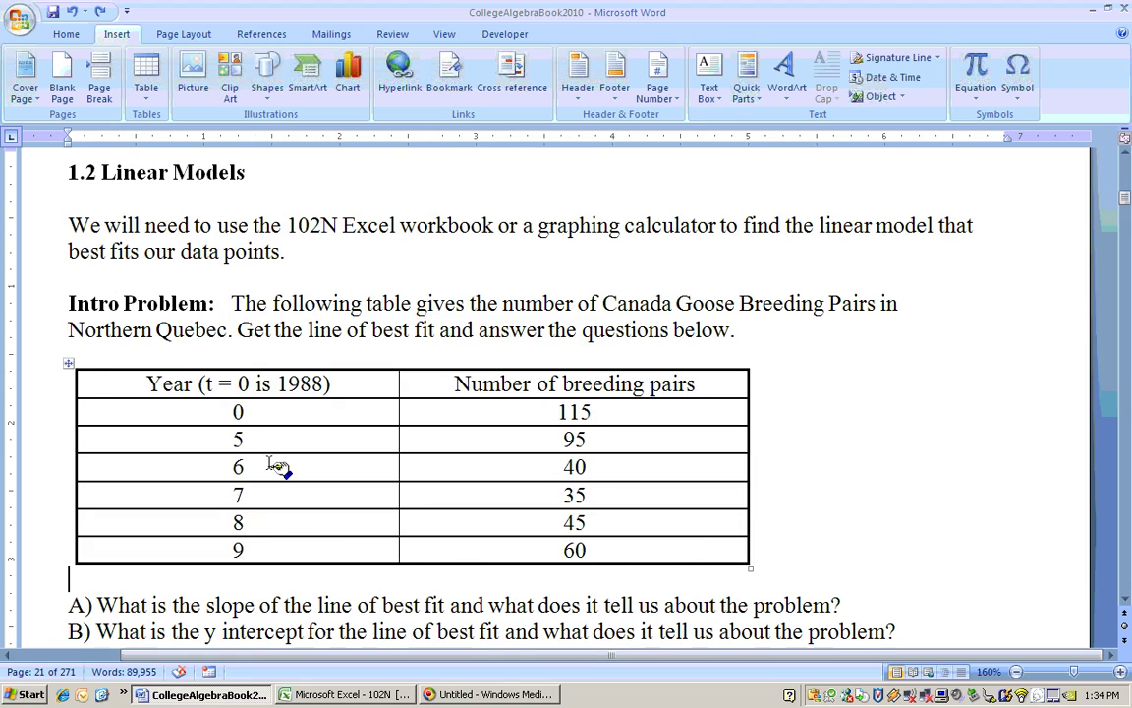
{"action": "scroll", "coordinate": [280, 466], "scroll_direction": "down", "scroll_amount": 3, "text": "ctrl"}
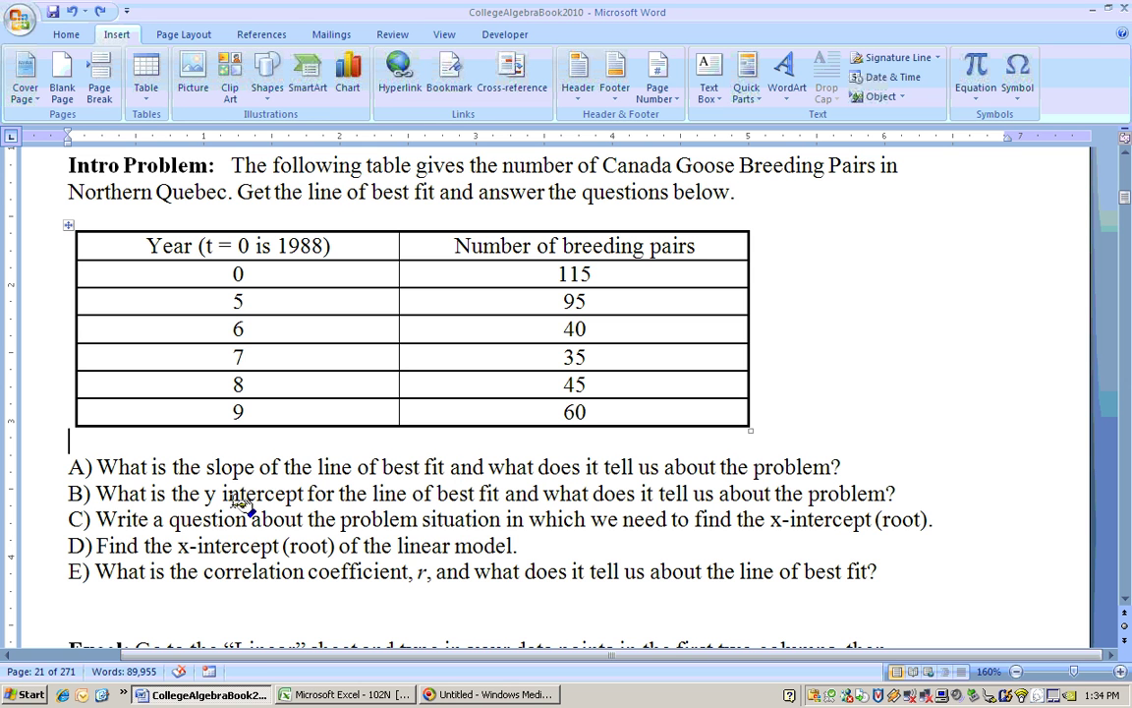
{"action": "left_click", "coordinate": [365, 695]}
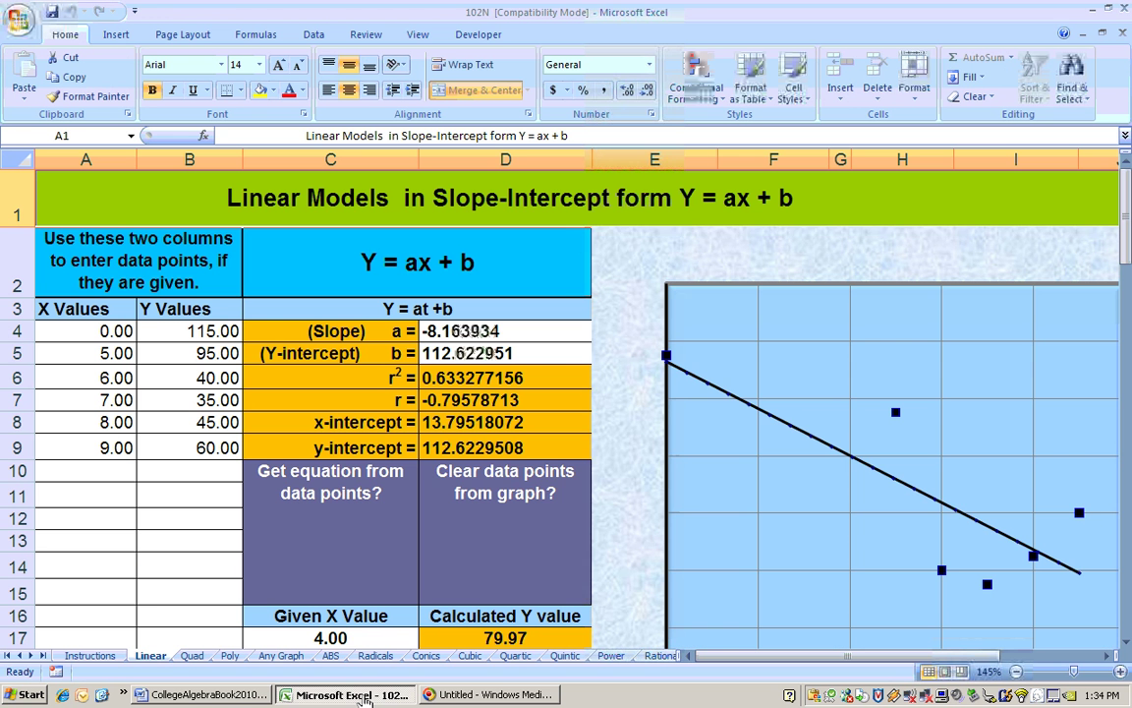
{"action": "left_click", "coordinate": [509, 332]}
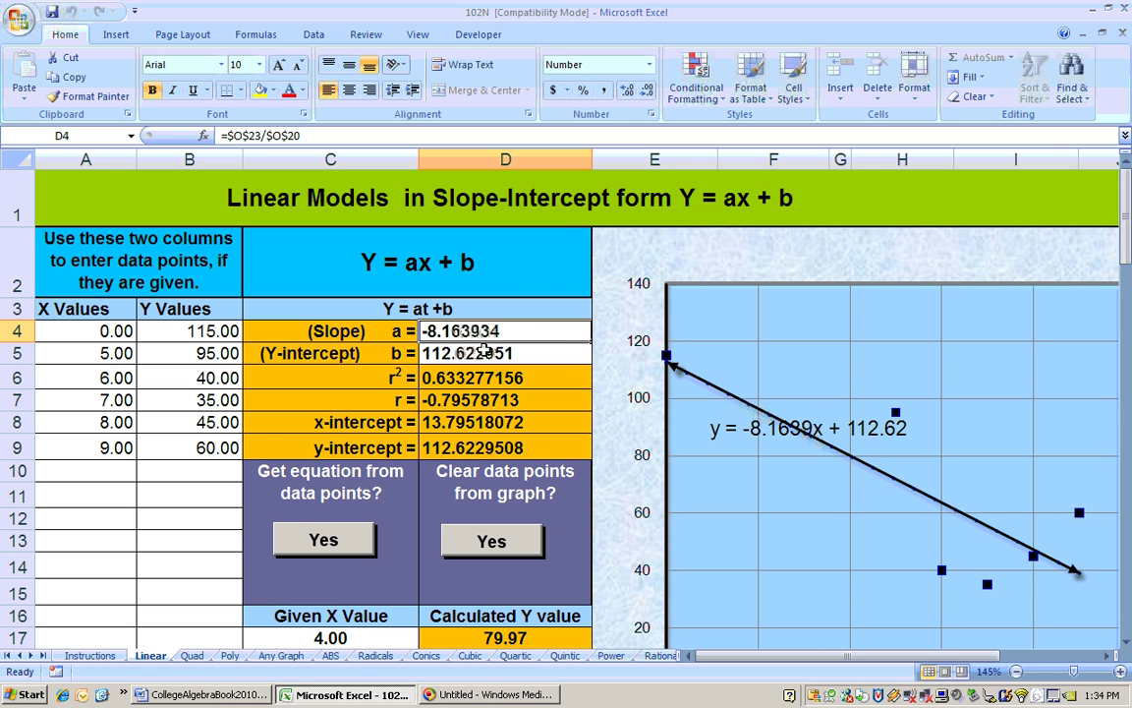
{"action": "left_click", "coordinate": [480, 355]}
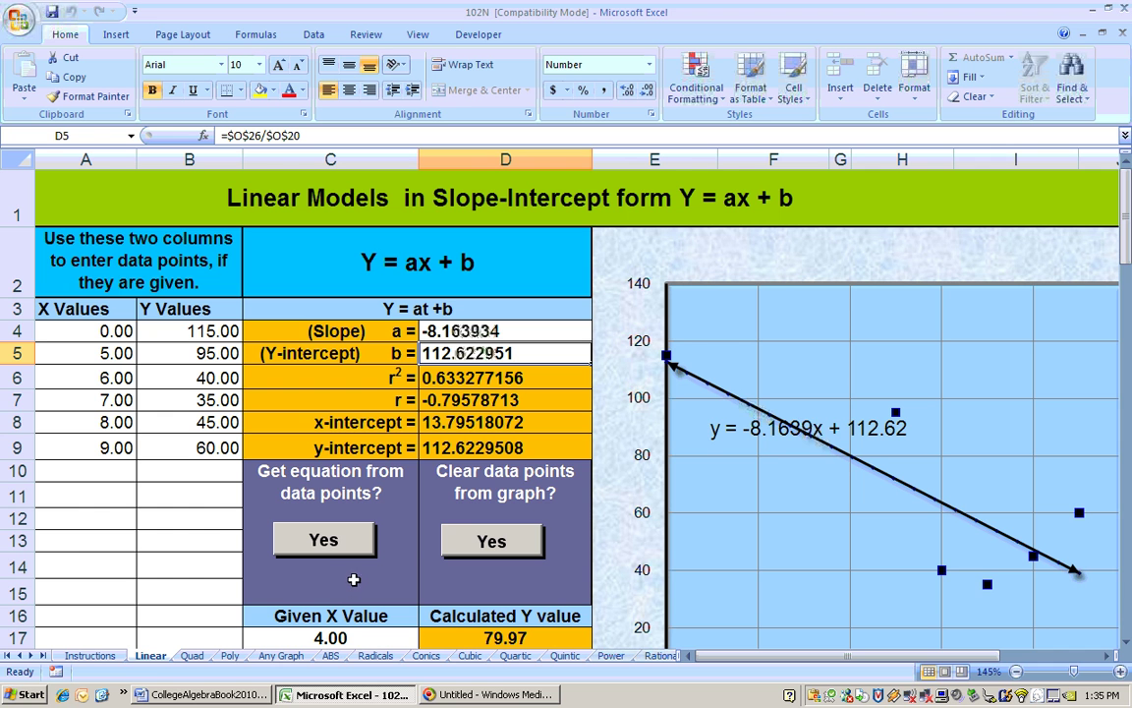
{"action": "left_click", "coordinate": [200, 695]}
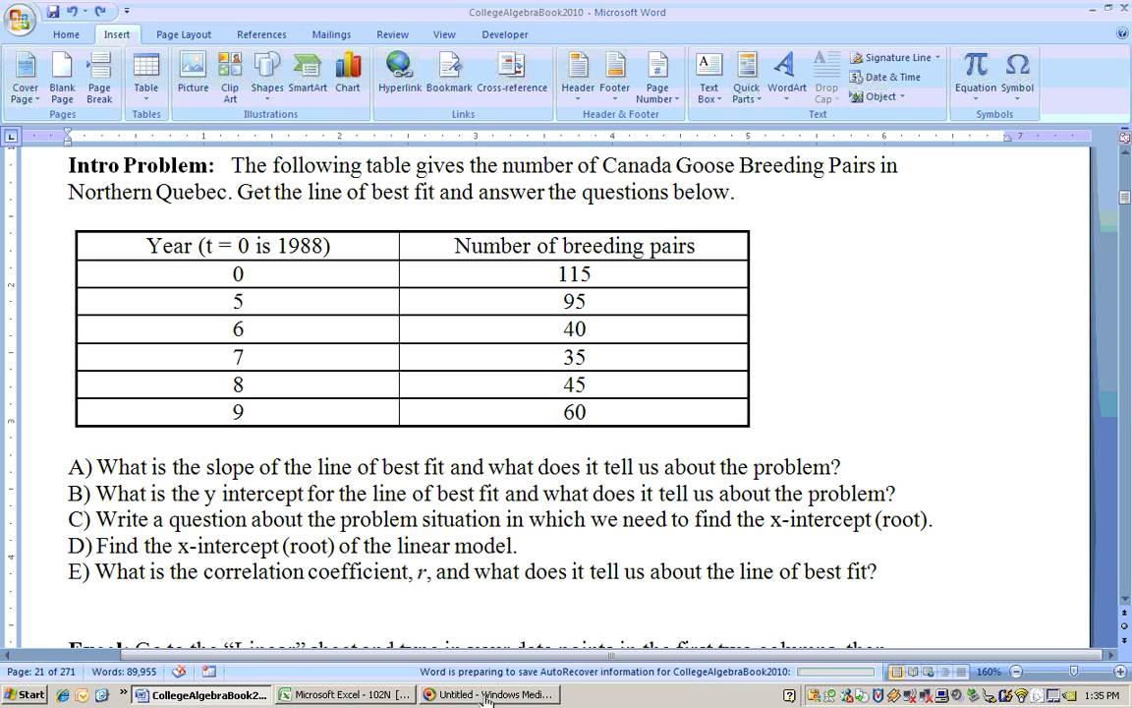
{"action": "left_click", "coordinate": [368, 697]}
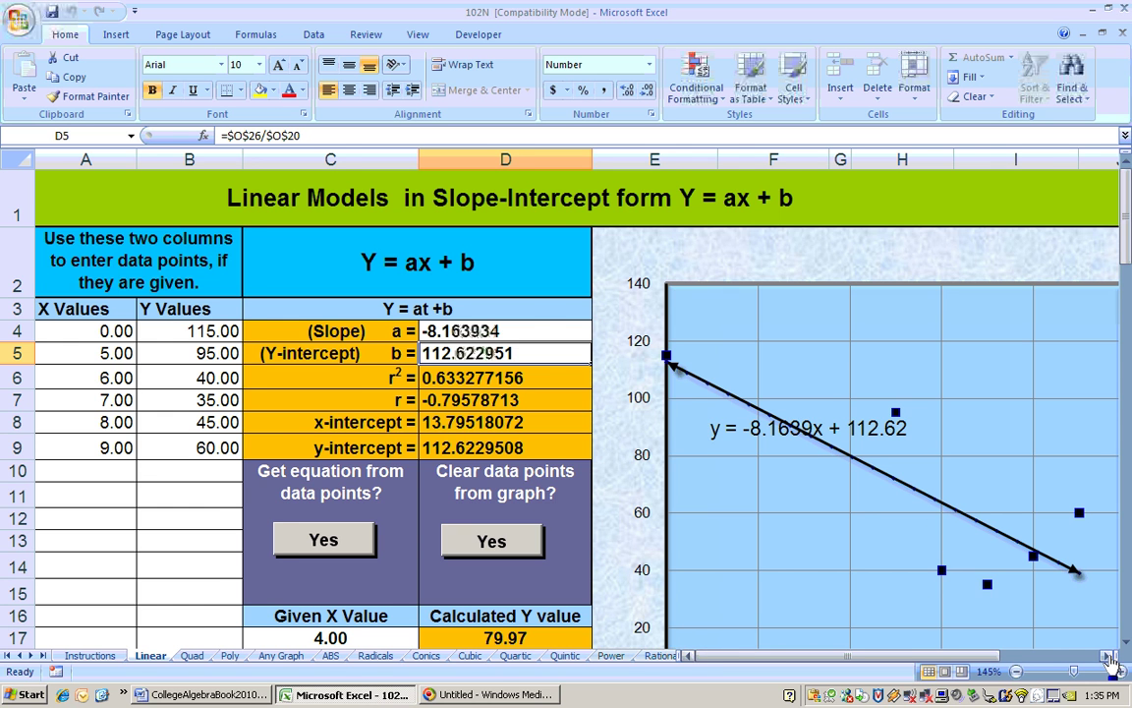
{"action": "scroll", "coordinate": [997, 595], "scroll_direction": "right", "scroll_amount": 2}
{"action": "scroll", "coordinate": [828, 548], "scroll_direction": "down", "scroll_amount": 2}
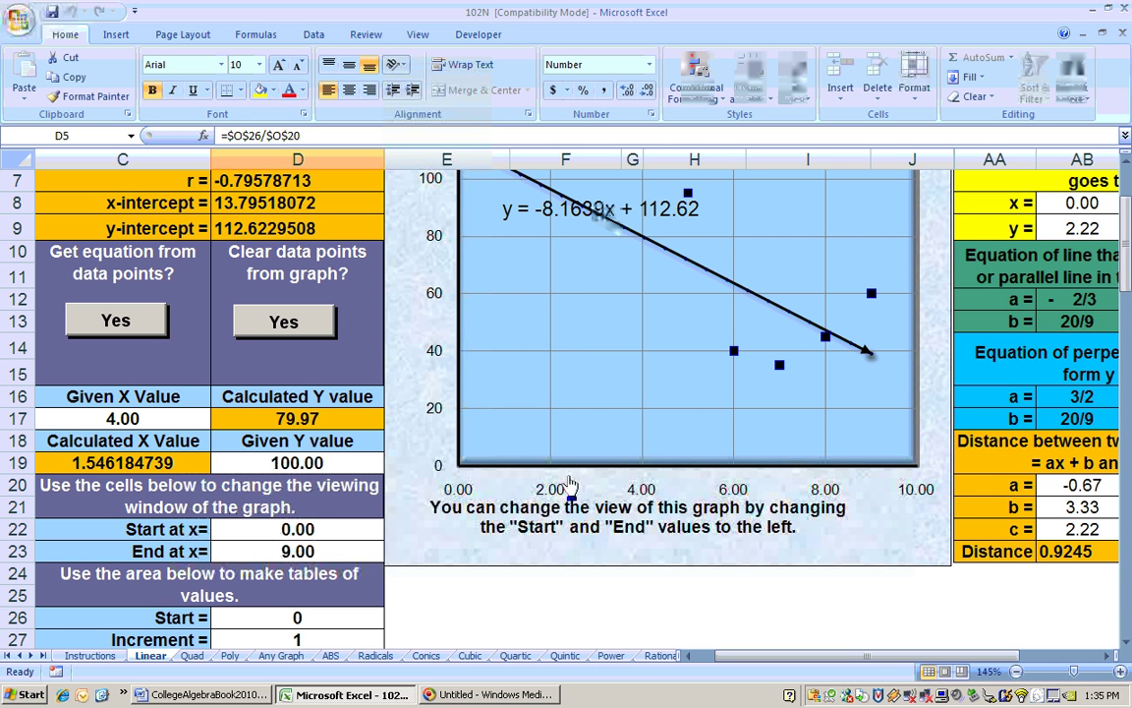
{"action": "scroll", "coordinate": [510, 351], "scroll_direction": "up", "scroll_amount": 1}
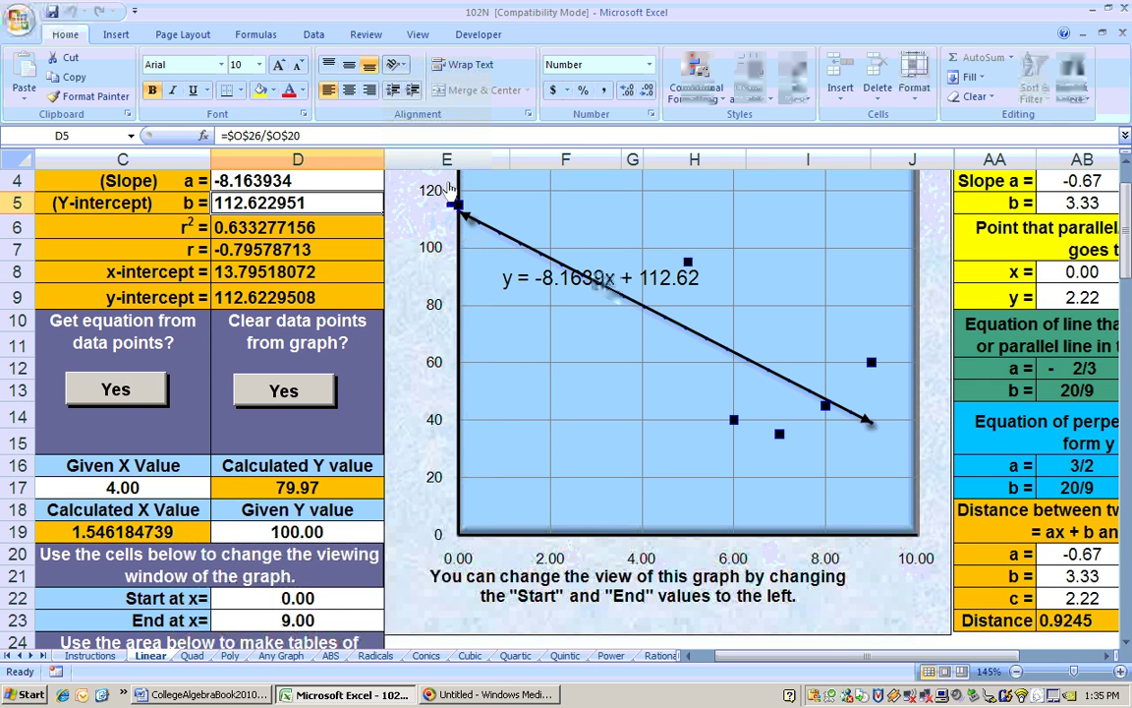
{"action": "mouse_move", "coordinate": [855, 440]}
{"action": "left_mouse_down"}
{"action": "mouse_move", "coordinate": [422, 529]}
{"action": "mouse_move", "coordinate": [816, 511]}
{"action": "mouse_move", "coordinate": [582, 549]}
{"action": "mouse_move", "coordinate": [469, 209]}
{"action": "mouse_move", "coordinate": [846, 425]}
{"action": "mouse_move", "coordinate": [899, 481]}
{"action": "mouse_move", "coordinate": [902, 526]}
{"action": "mouse_move", "coordinate": [445, 324]}
{"action": "mouse_move", "coordinate": [417, 328]}
{"action": "left_mouse_up"}
{"action": "scroll", "coordinate": [416, 328], "scroll_direction": "up", "scroll_amount": 1}
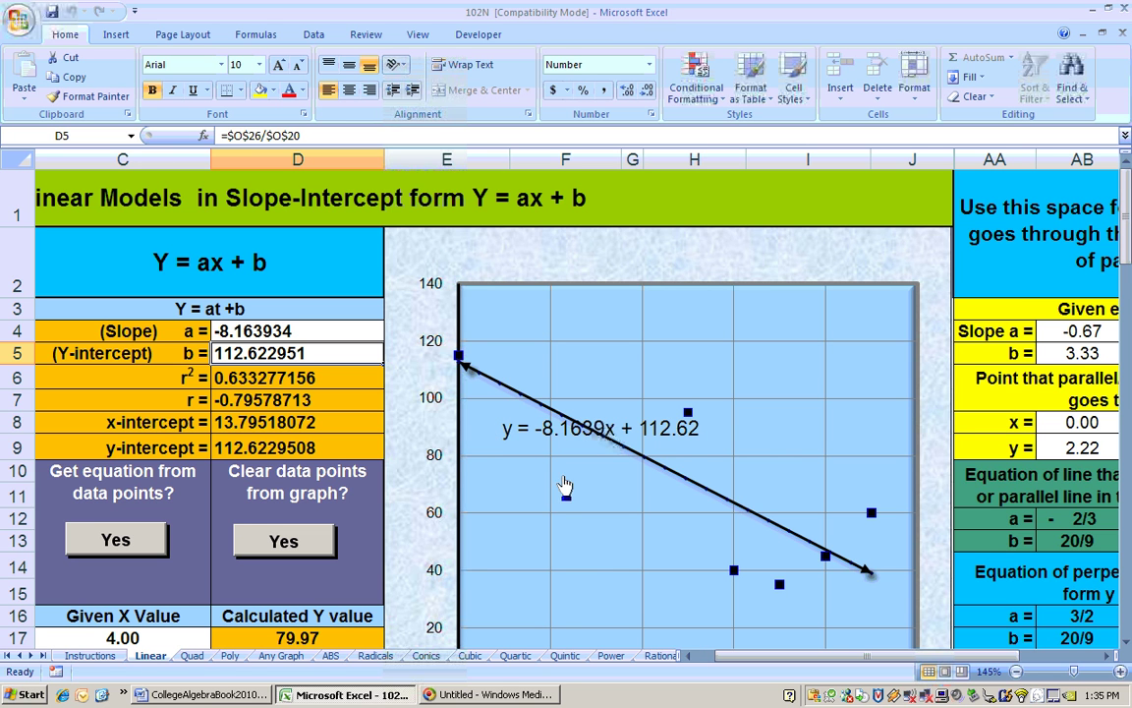
{"action": "left_click", "coordinate": [253, 424]}
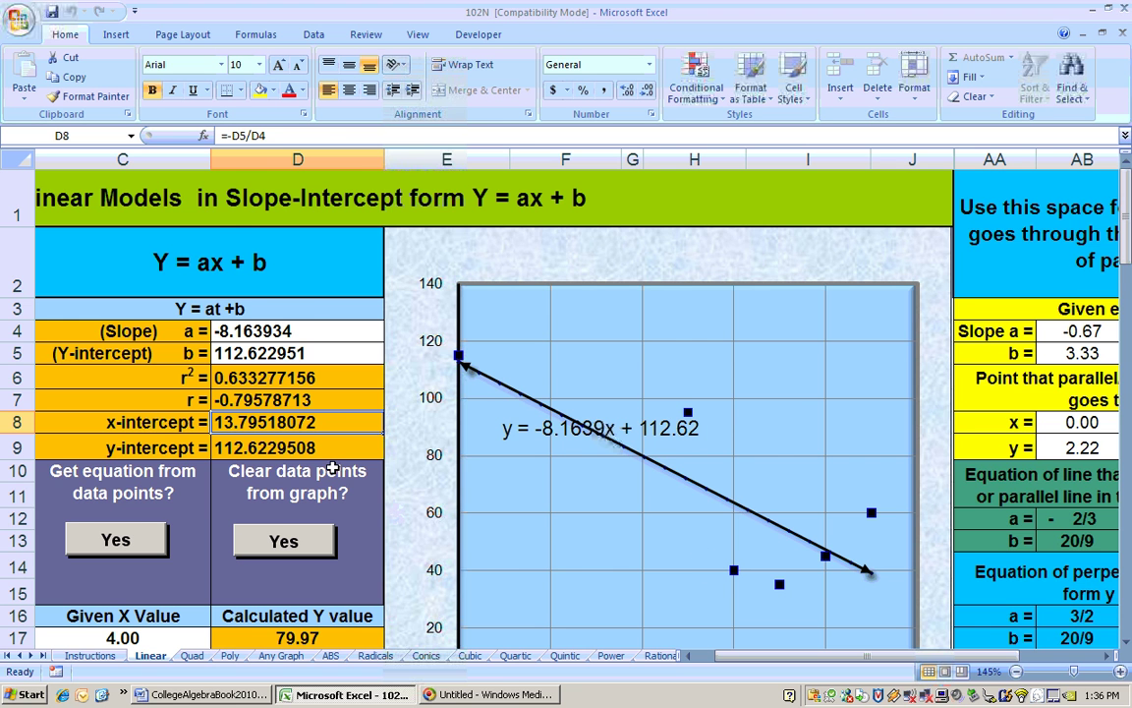
Step: Set the graph's end x value to 14, then return to the slope, intercept and r results in rows 1–17
{"action": "scroll", "coordinate": [332, 465], "scroll_direction": "down", "scroll_amount": 2}
{"action": "scroll", "coordinate": [332, 465], "scroll_direction": "down", "scroll_amount": 1}
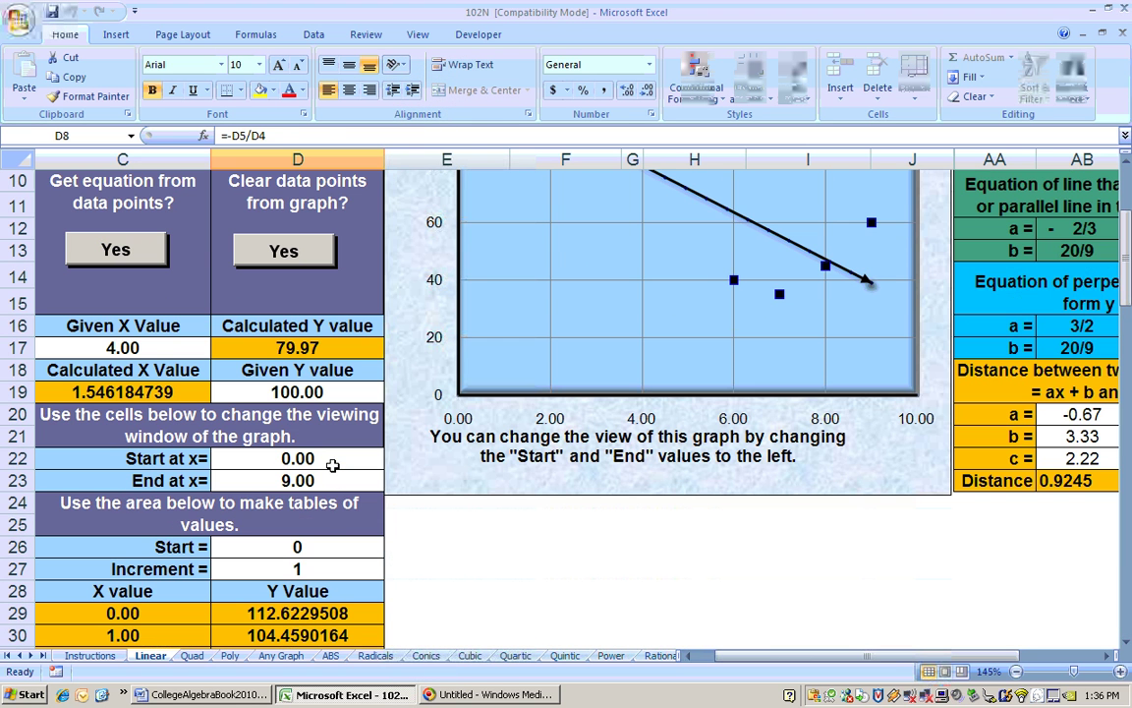
{"action": "left_click", "coordinate": [250, 479]}
{"action": "type", "text": "1"}
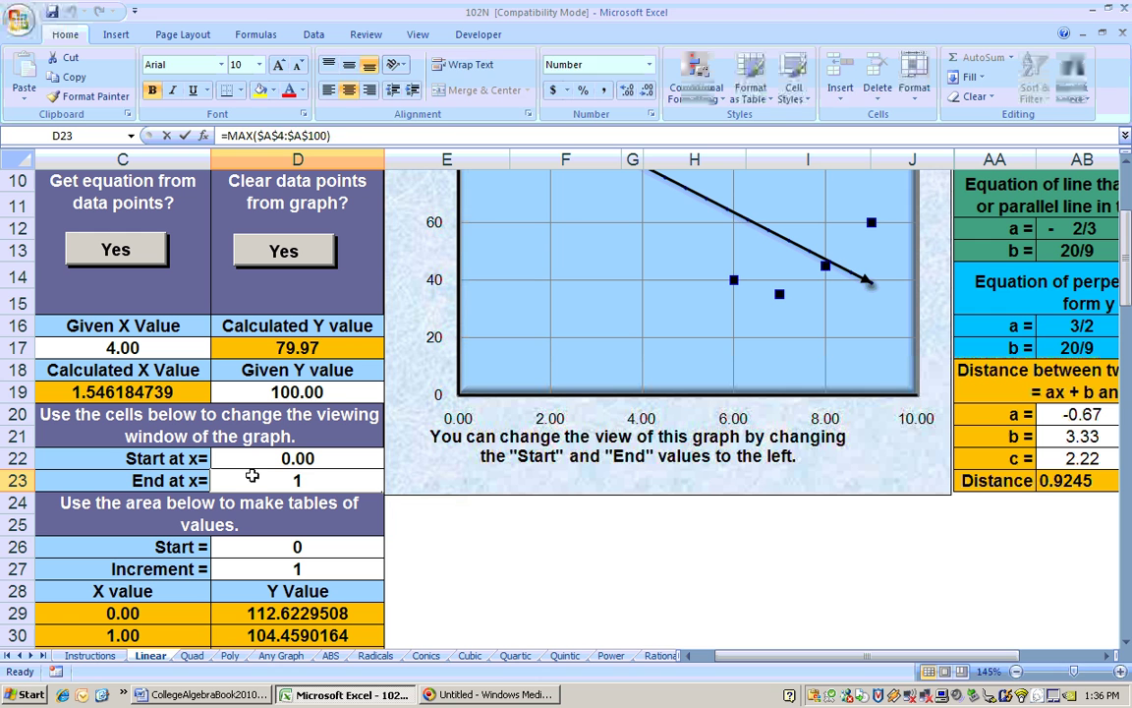
{"action": "type", "text": "4"}
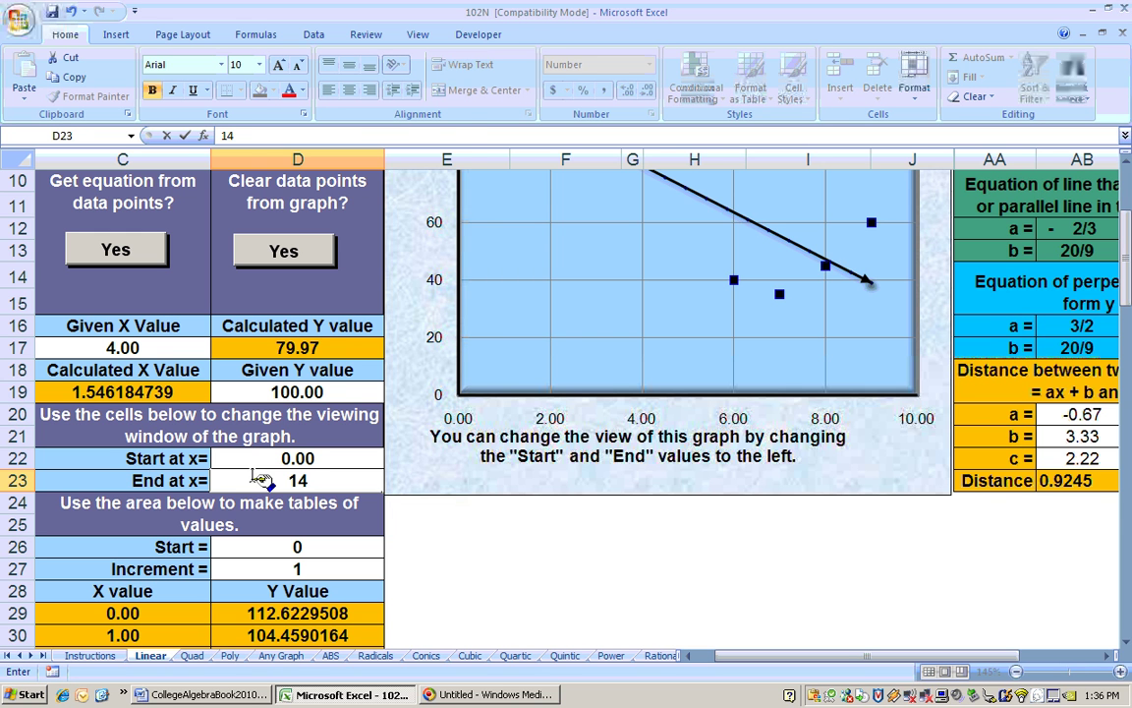
{"action": "key", "text": "Return"}
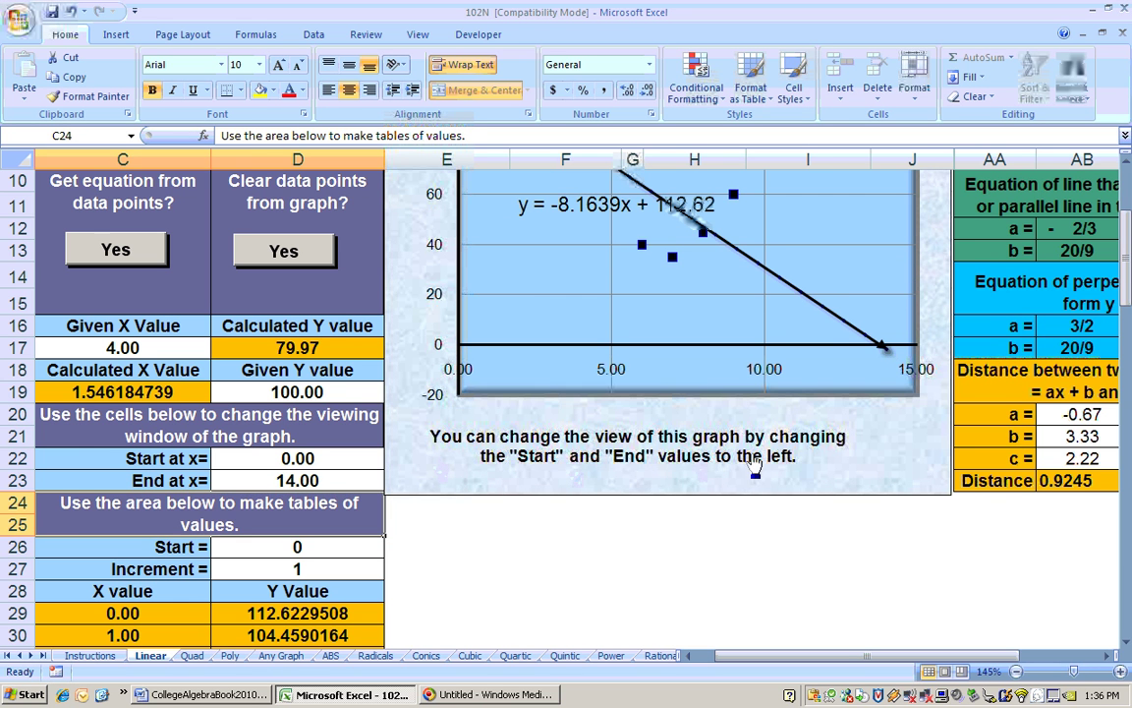
{"action": "scroll", "coordinate": [755, 470], "scroll_direction": "up", "scroll_amount": 1}
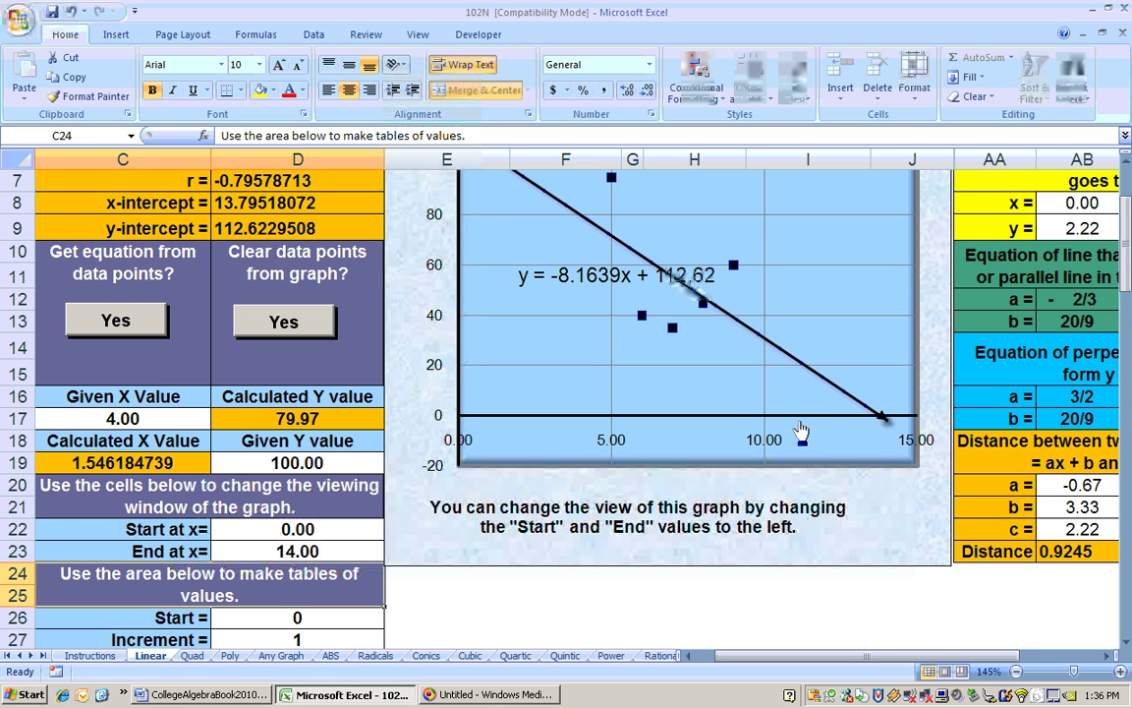
{"action": "scroll", "coordinate": [383, 559], "scroll_direction": "up", "scroll_amount": 2}
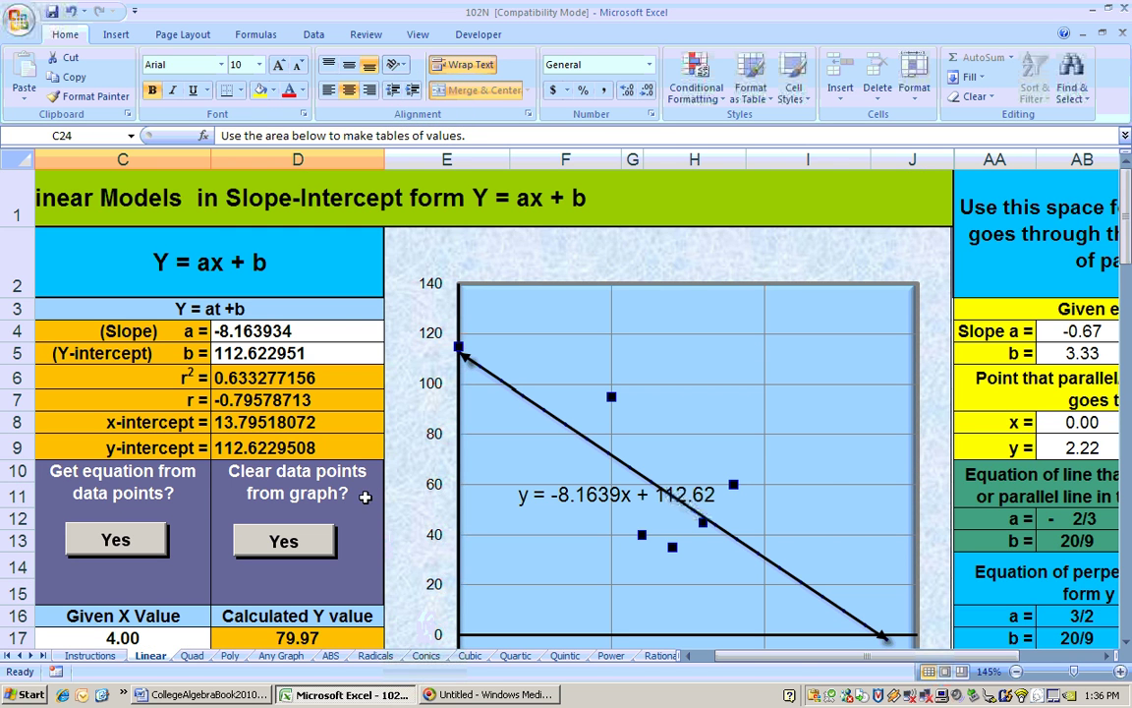
Step: Bring columns A–B with the breeding-pair X and Y data into view, checking the Word textbook briefly
{"action": "scroll", "coordinate": [713, 604], "scroll_direction": "left", "scroll_amount": 2}
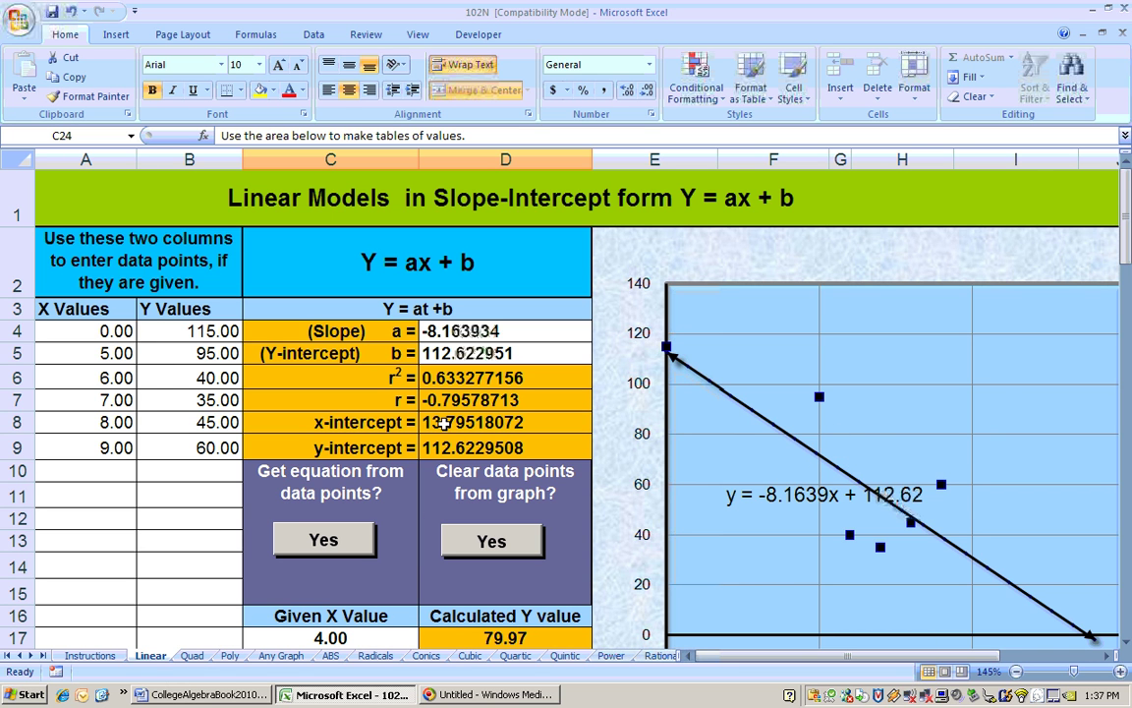
{"action": "left_click", "coordinate": [206, 694]}
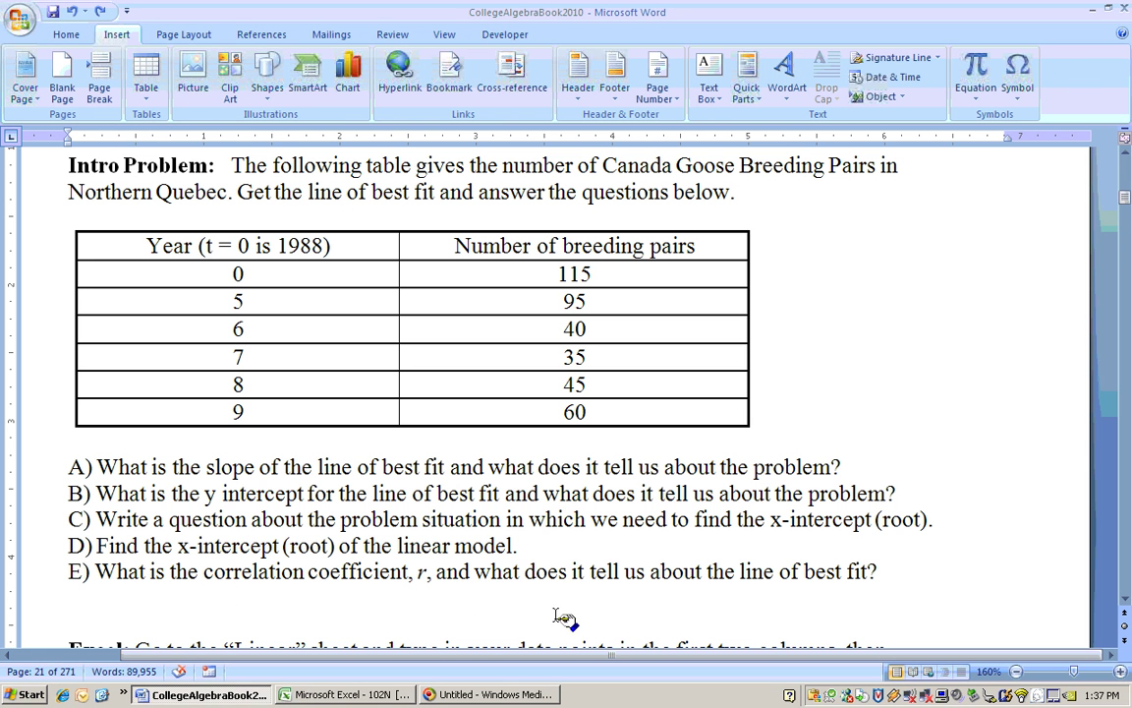
{"action": "left_click", "coordinate": [337, 695]}
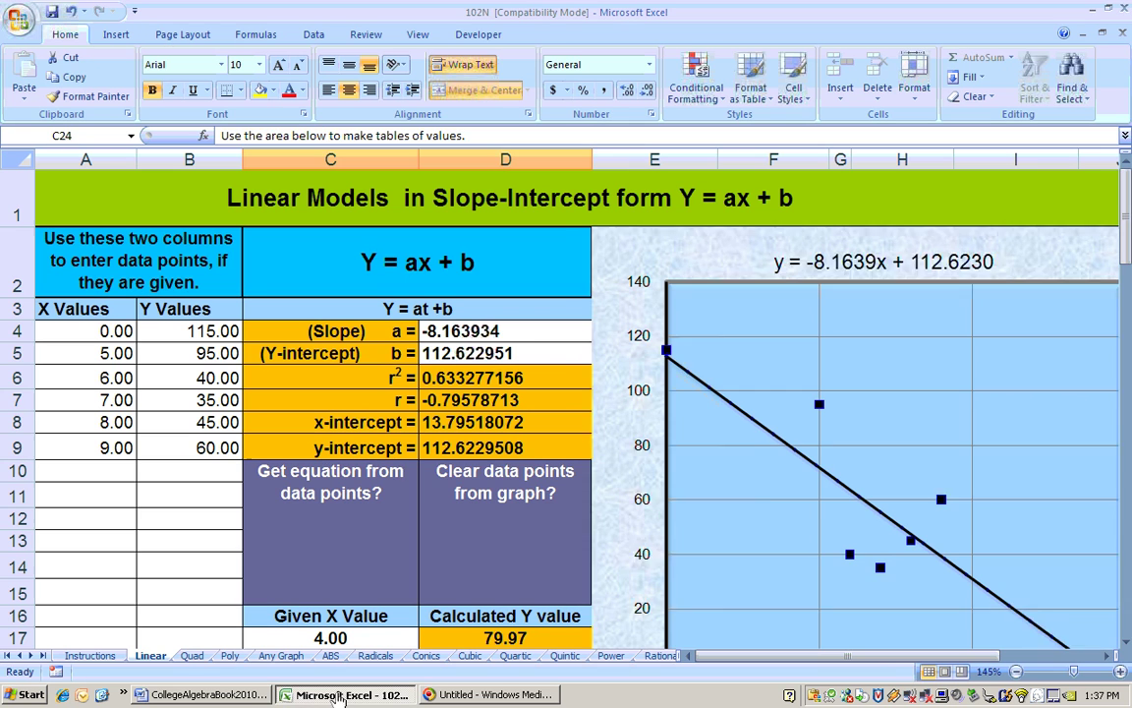
Step: Select cell D7 to show the formula deriving r = -0.79578713 from r² = 0.633277156
{"action": "left_click", "coordinate": [388, 400]}
{"action": "left_click", "coordinate": [472, 401]}
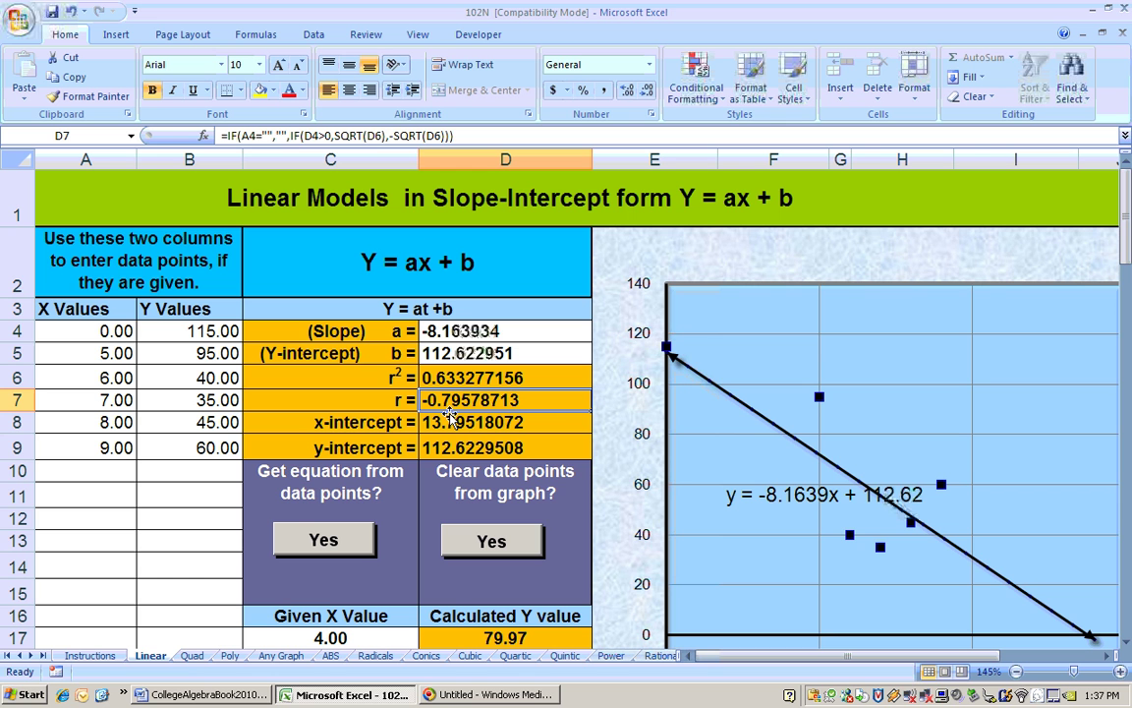
{"action": "left_click", "coordinate": [696, 376]}
{"action": "left_click_drag", "start_coordinate": [696, 375], "coordinate": [880, 538]}
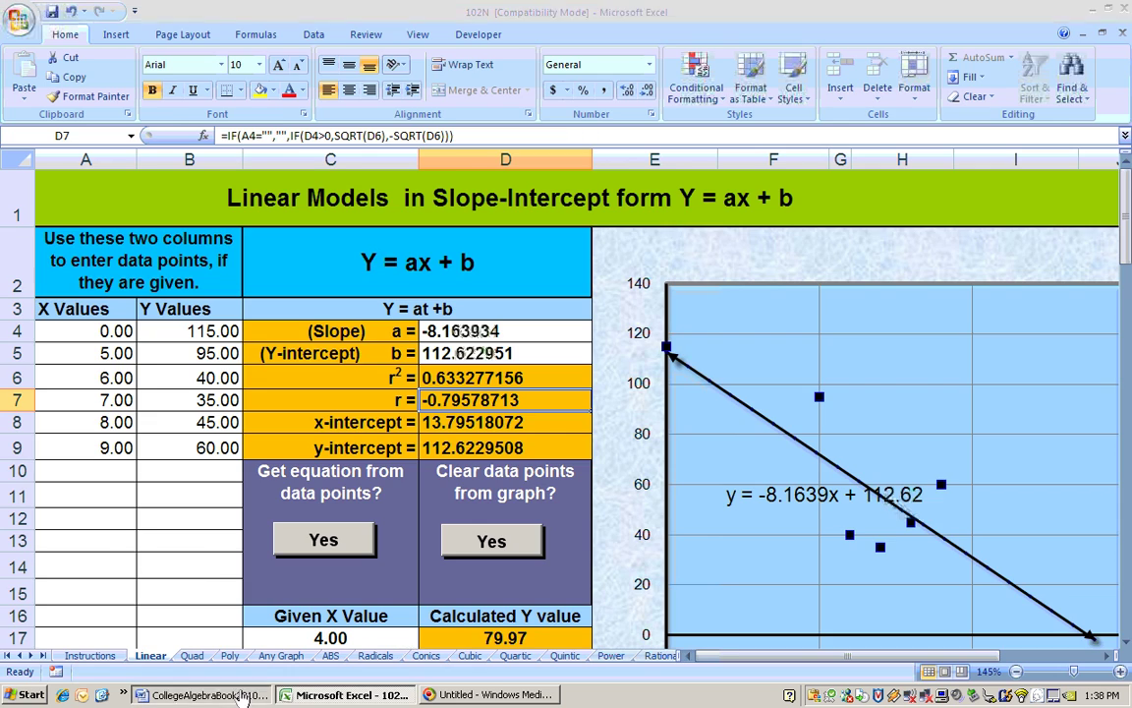
Step: In the Word textbook, move past the answers to the Correlation Coefficient section's strong positive example (r = 0.993399268)
{"action": "left_click", "coordinate": [203, 694]}
{"action": "scroll", "coordinate": [313, 411], "scroll_direction": "down", "scroll_amount": 3}
{"action": "scroll", "coordinate": [312, 411], "scroll_direction": "down", "scroll_amount": 15}
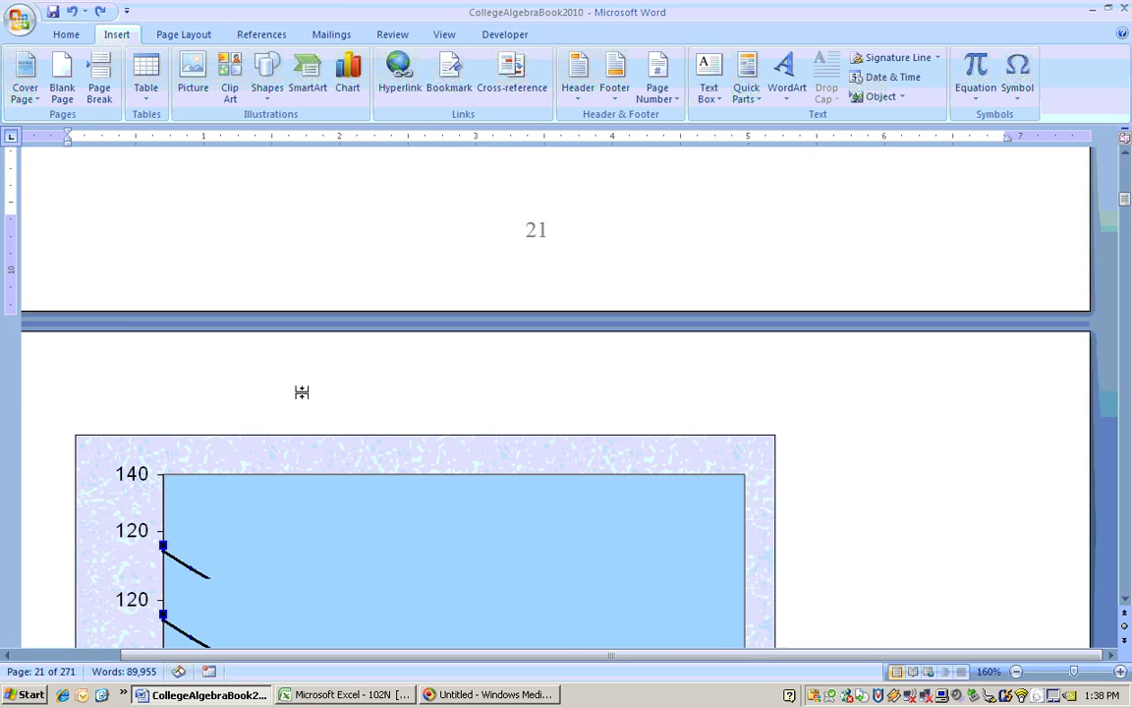
{"action": "scroll", "coordinate": [300, 396], "scroll_direction": "down", "scroll_amount": 10}
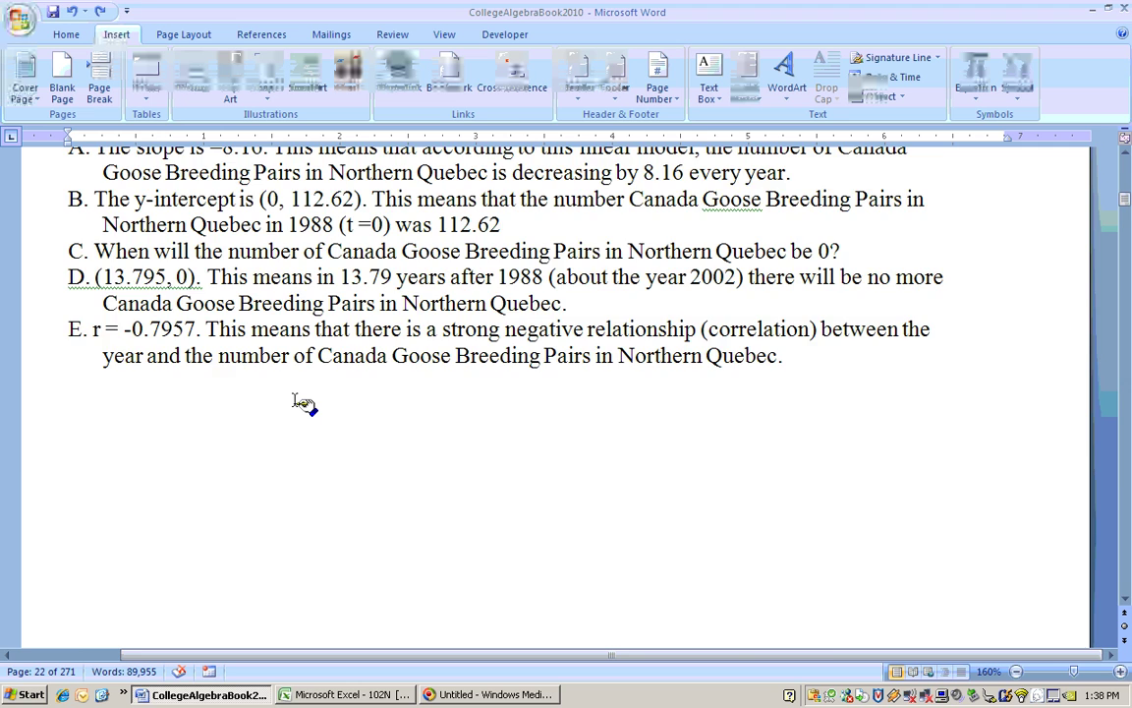
{"action": "scroll", "coordinate": [84, 252], "scroll_direction": "down", "scroll_amount": 3}
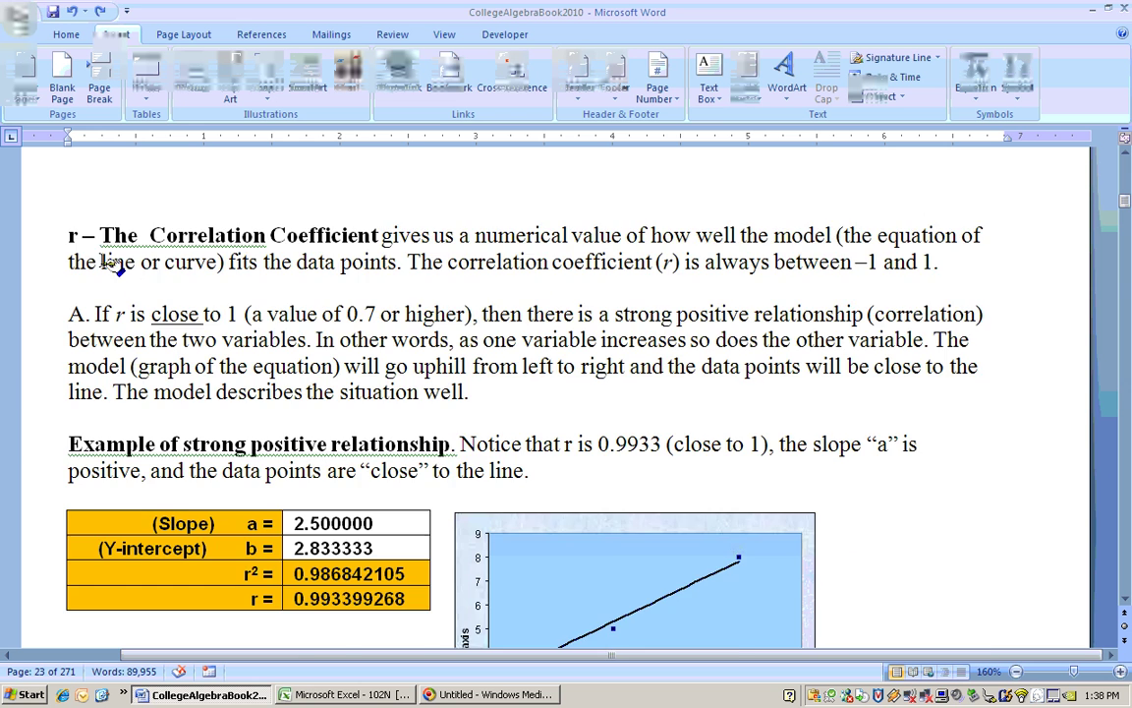
{"action": "scroll", "coordinate": [204, 256], "scroll_direction": "down", "scroll_amount": 1}
{"action": "scroll", "coordinate": [201, 312], "scroll_direction": "up", "scroll_amount": 1}
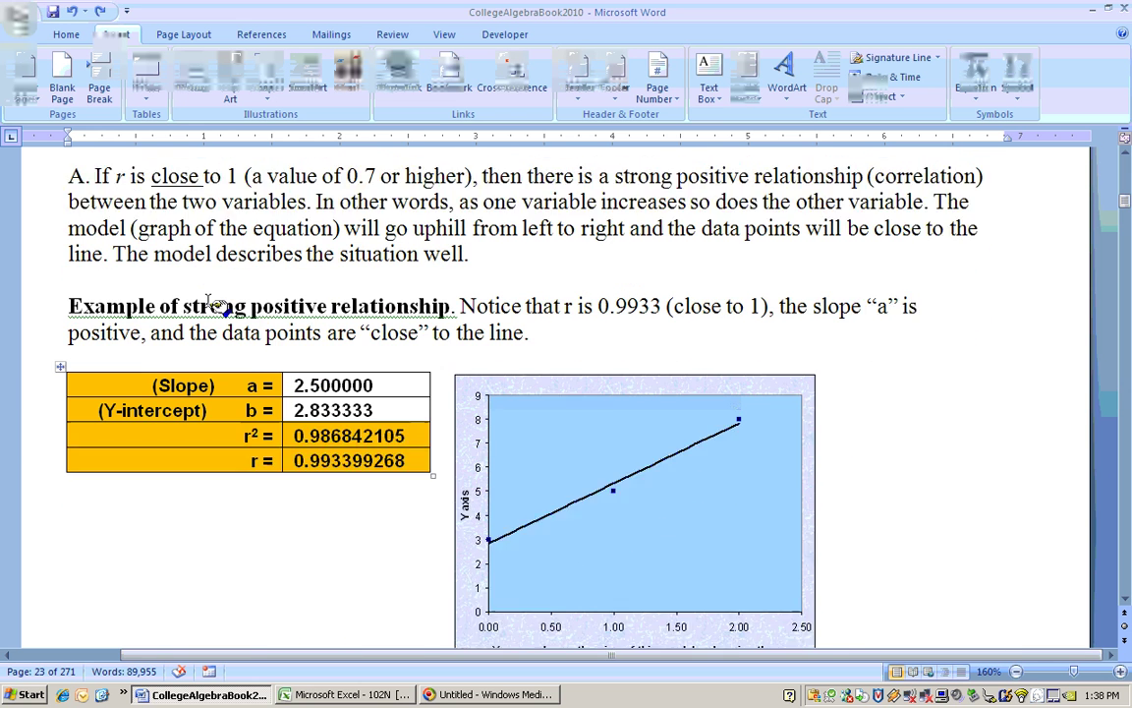
{"action": "scroll", "coordinate": [221, 312], "scroll_direction": "down", "scroll_amount": 2}
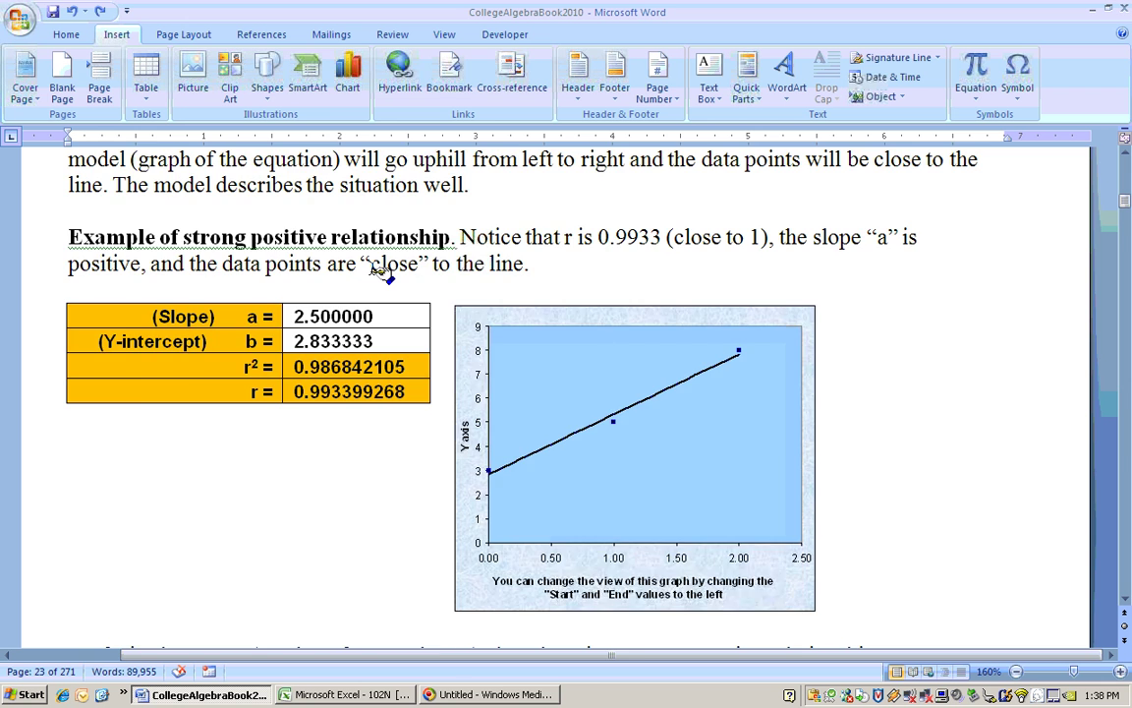
{"action": "scroll", "coordinate": [379, 268], "scroll_direction": "up", "scroll_amount": 2}
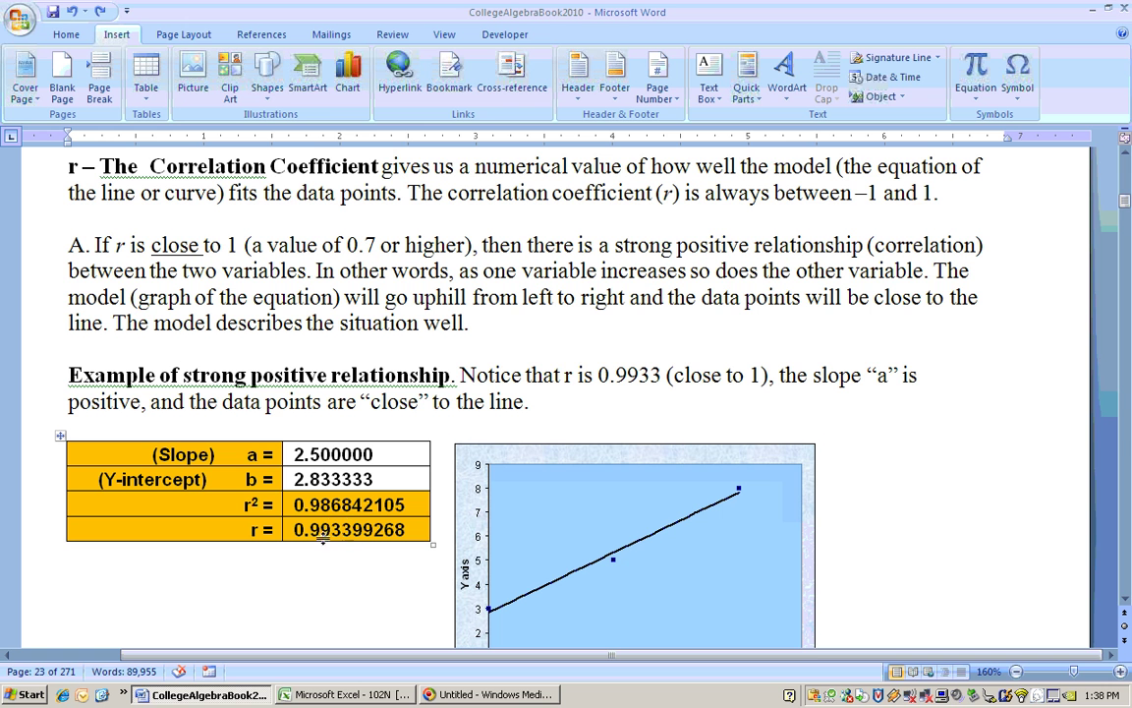
{"action": "scroll", "coordinate": [353, 583], "scroll_direction": "down", "scroll_amount": 1}
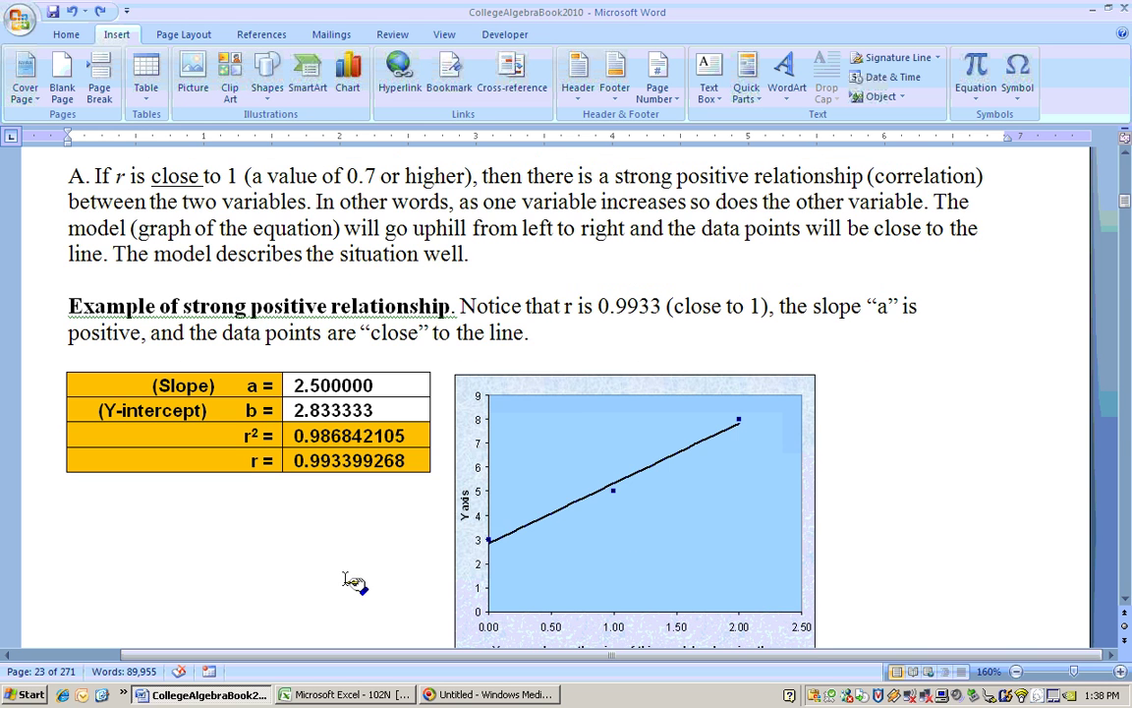
Step: Scroll through sections B and C to the weak negative example with slope -0.428571 and r = -0.447213595
{"action": "scroll", "coordinate": [298, 571], "scroll_direction": "down", "scroll_amount": 6}
{"action": "scroll", "coordinate": [298, 570], "scroll_direction": "down", "scroll_amount": 1}
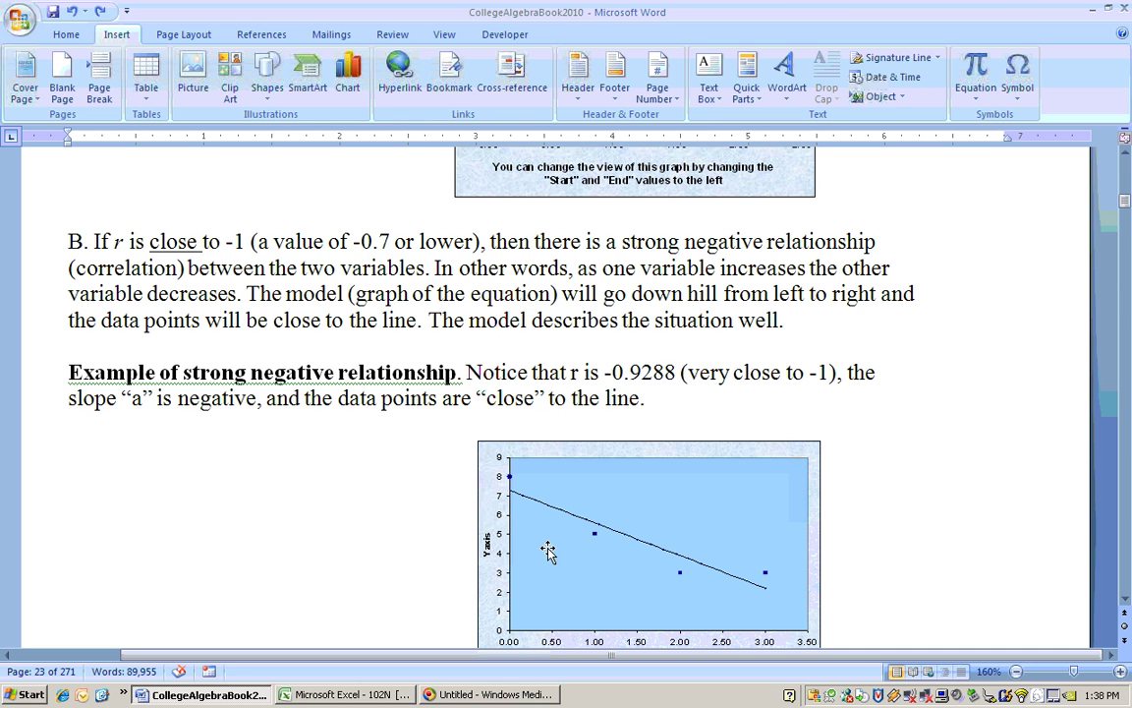
{"action": "scroll", "coordinate": [265, 505], "scroll_direction": "down", "scroll_amount": 10}
{"action": "scroll", "coordinate": [268, 512], "scroll_direction": "down", "scroll_amount": 1}
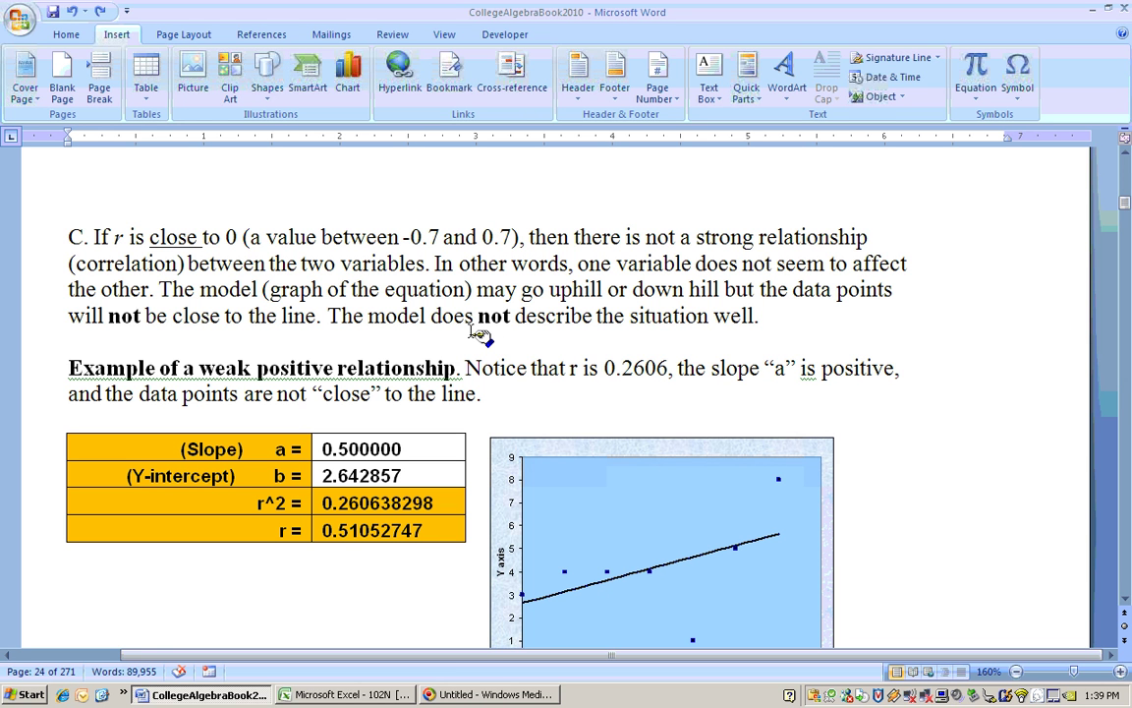
{"action": "scroll", "coordinate": [443, 386], "scroll_direction": "down", "scroll_amount": 1}
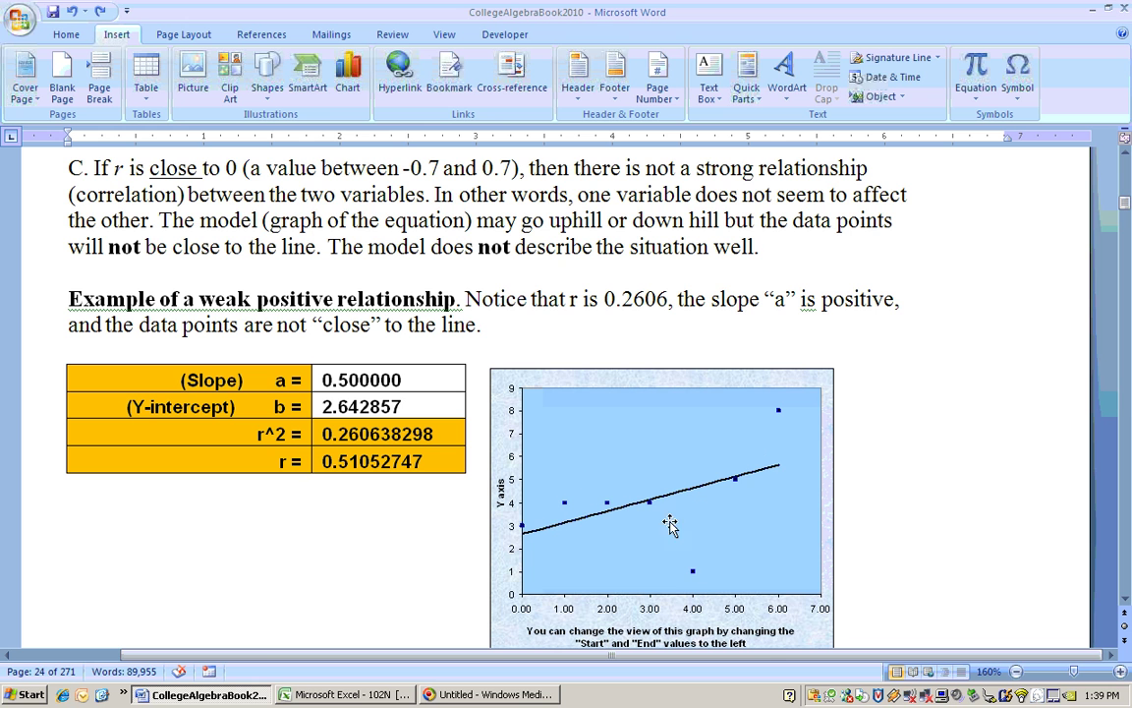
{"action": "scroll", "coordinate": [413, 570], "scroll_direction": "down", "scroll_amount": 2}
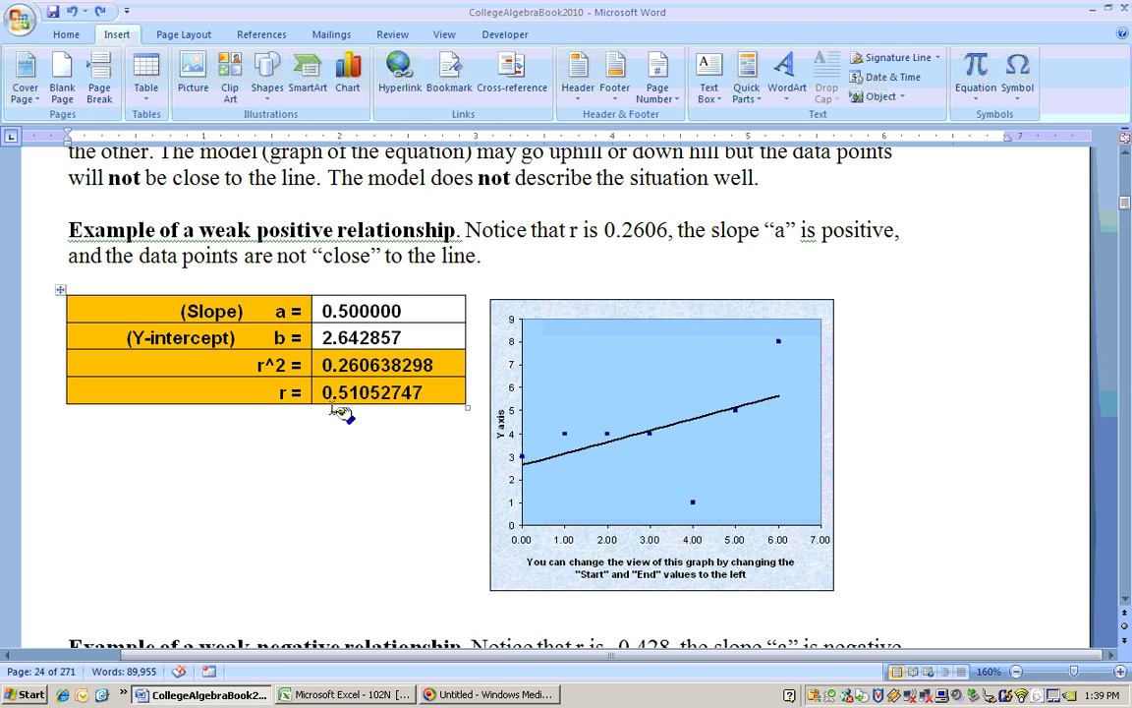
{"action": "scroll", "coordinate": [368, 456], "scroll_direction": "down", "scroll_amount": 3}
{"action": "scroll", "coordinate": [368, 457], "scroll_direction": "down", "scroll_amount": 5}
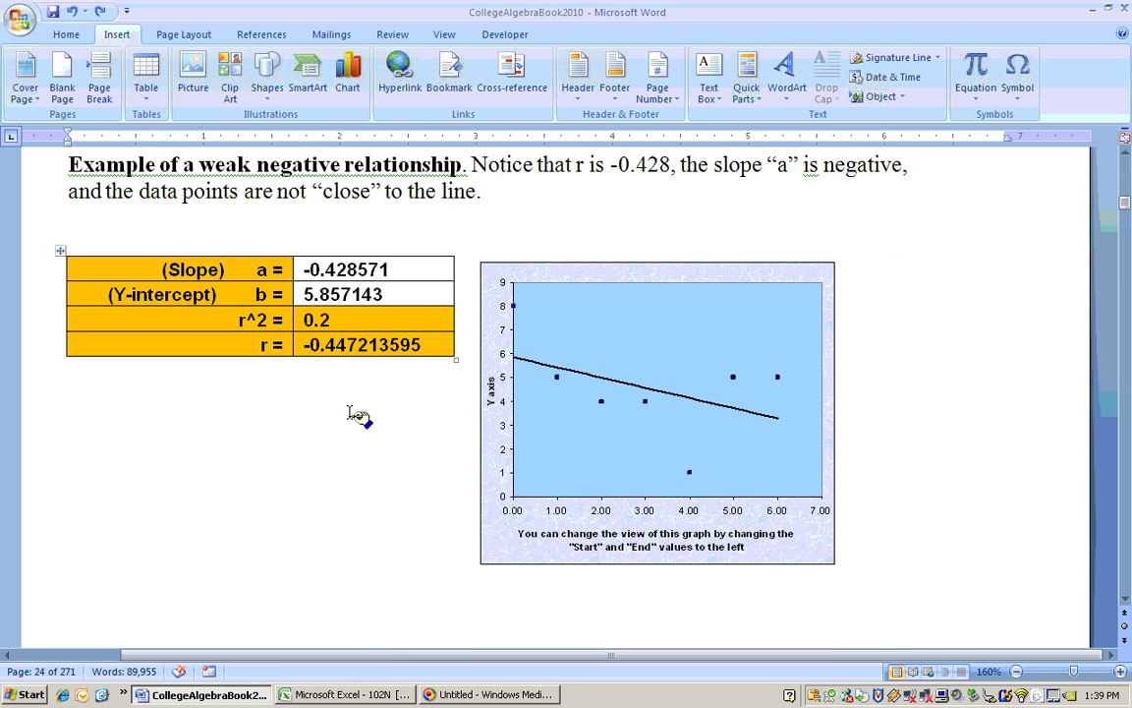